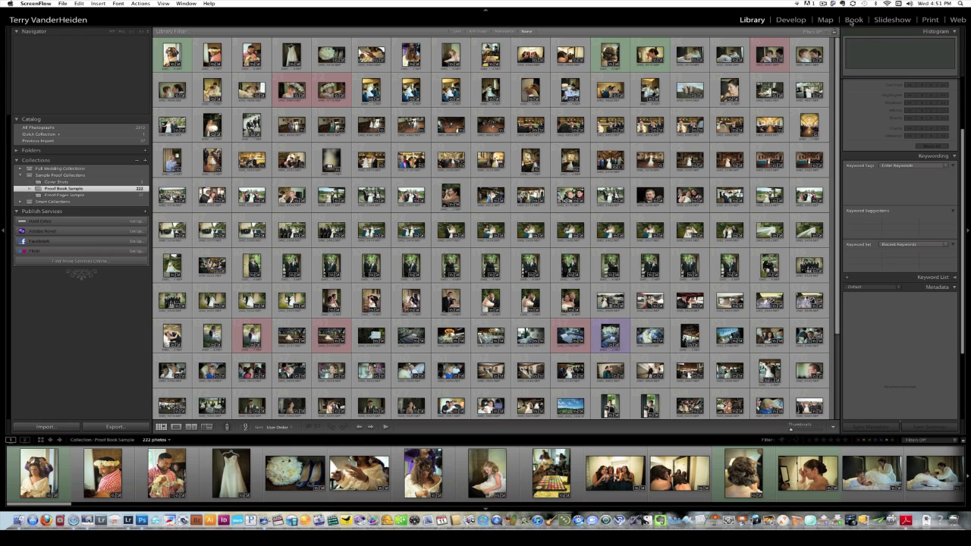
Select all 222 photos in the collection with Edit > Select All and switch to the Print module
{"action": "left_click", "coordinate": [852, 20]}
{"action": "left_click", "coordinate": [836, 239]}
{"action": "scroll", "coordinate": [579, 404], "scroll_direction": "down", "scroll_amount": 3}
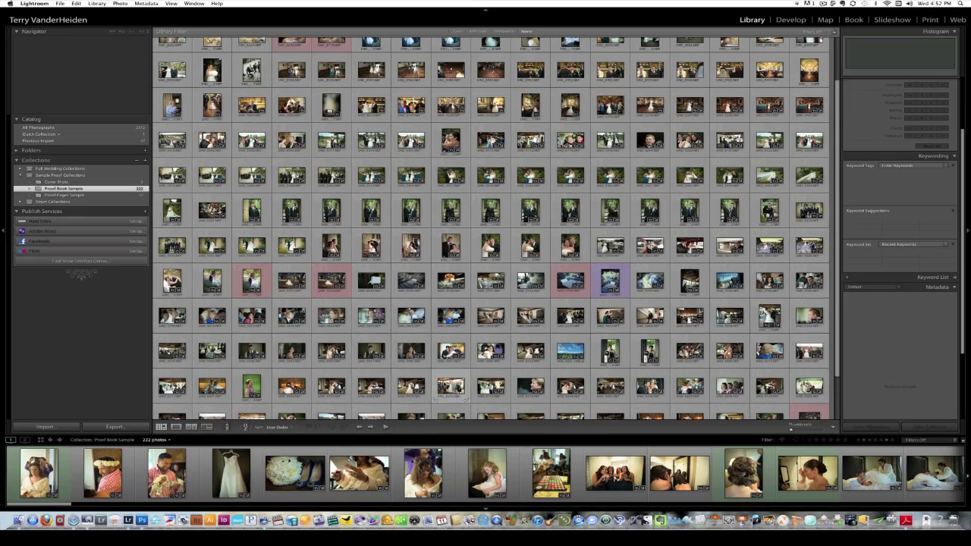
{"action": "scroll", "coordinate": [444, 383], "scroll_direction": "up", "scroll_amount": 3}
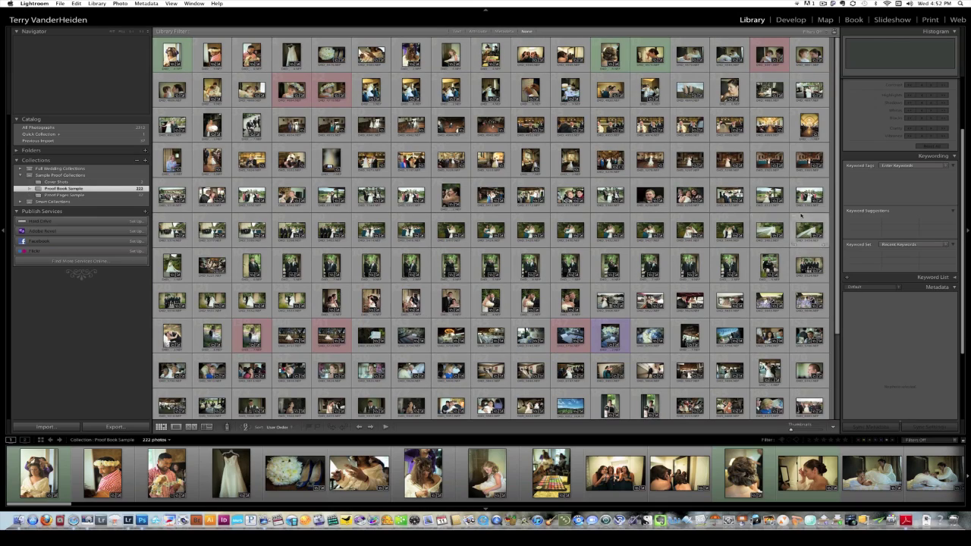
{"action": "left_click", "coordinate": [76, 4]}
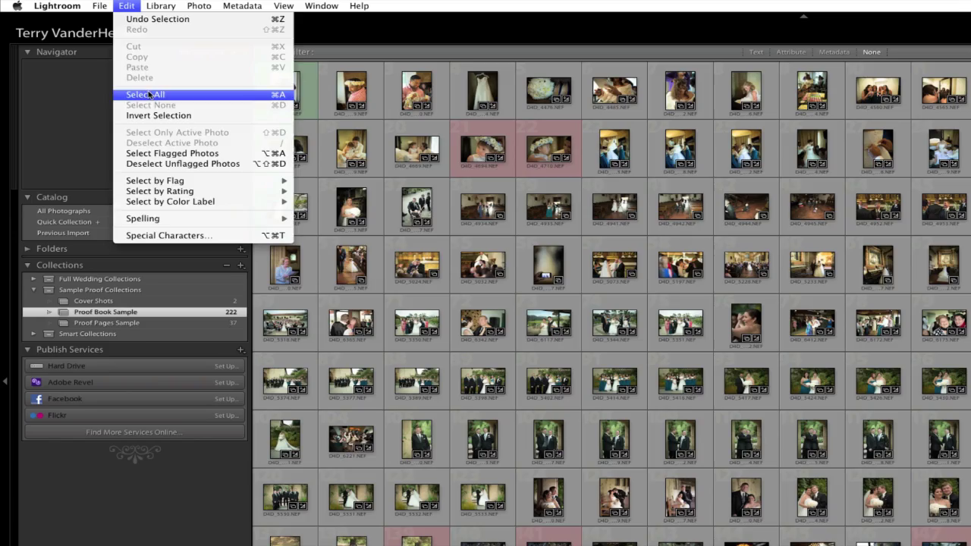
{"action": "left_click", "coordinate": [90, 57]}
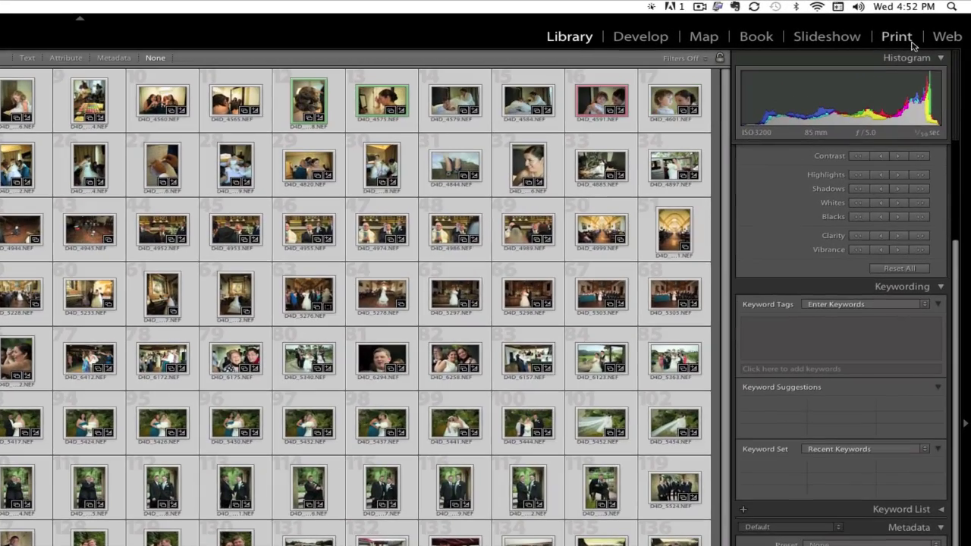
{"action": "left_click", "coordinate": [935, 23]}
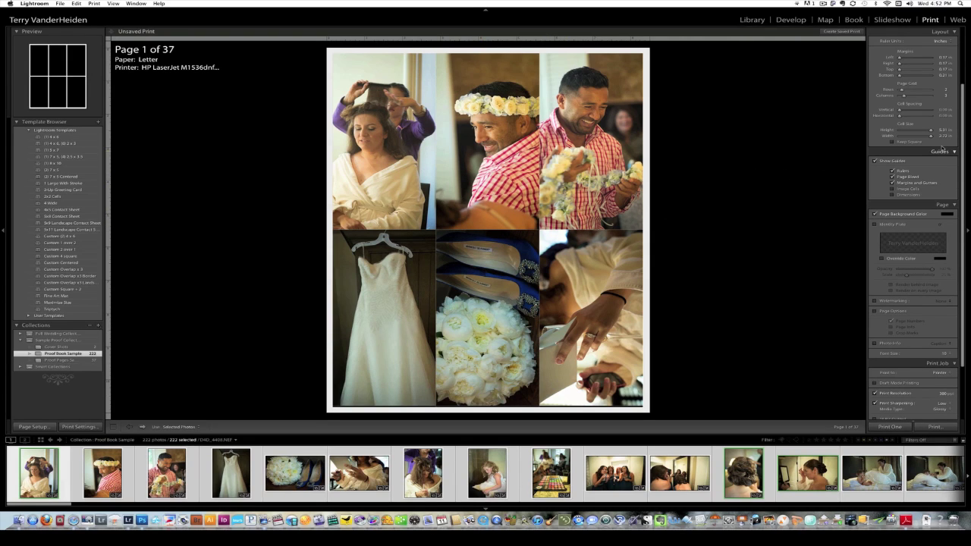
Turn on Custom File Dimensions in Print Job and set them to 12 x 12 in
{"action": "scroll", "coordinate": [960, 148], "scroll_direction": "up", "scroll_amount": 5}
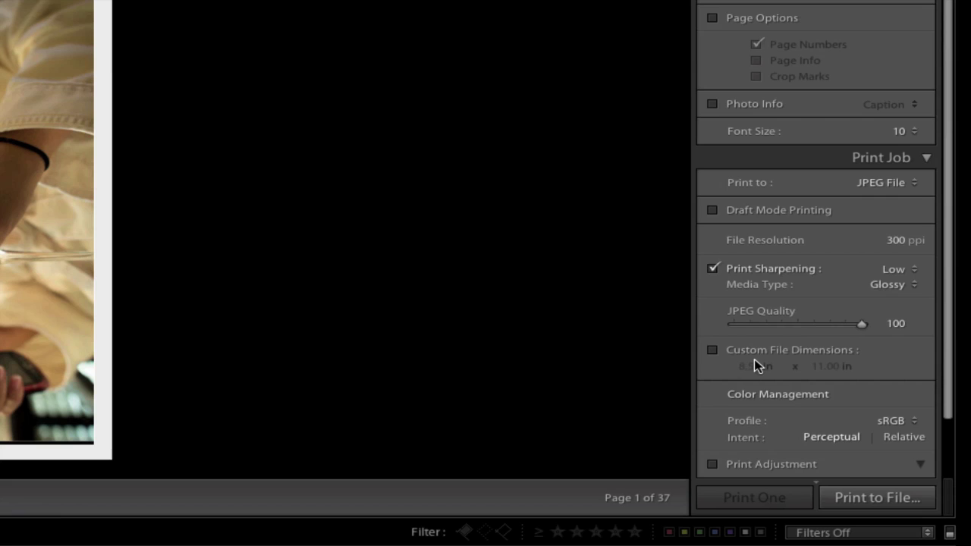
{"action": "left_click", "coordinate": [714, 352]}
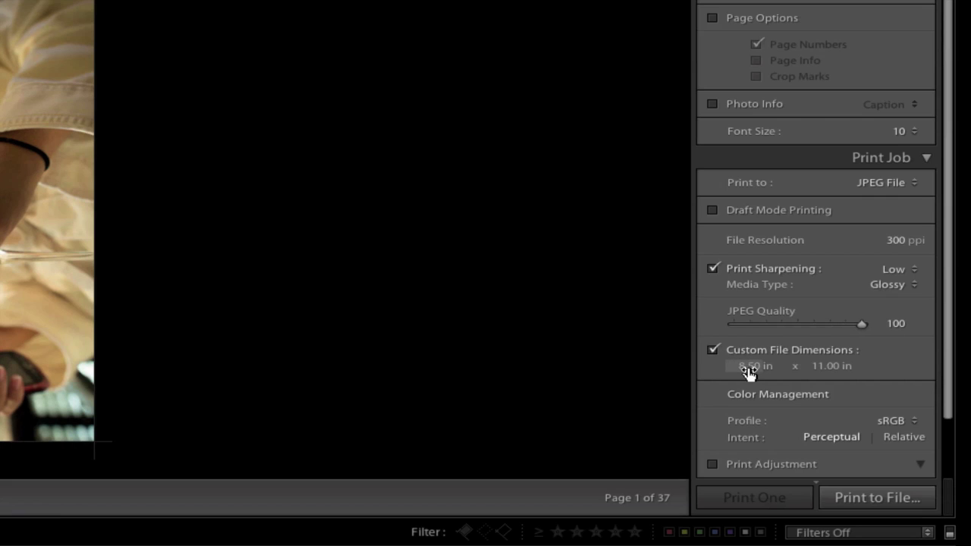
{"action": "left_click", "coordinate": [748, 367]}
{"action": "type", "text": "12"}
{"action": "left_click", "coordinate": [823, 370]}
{"action": "type", "text": "12"}
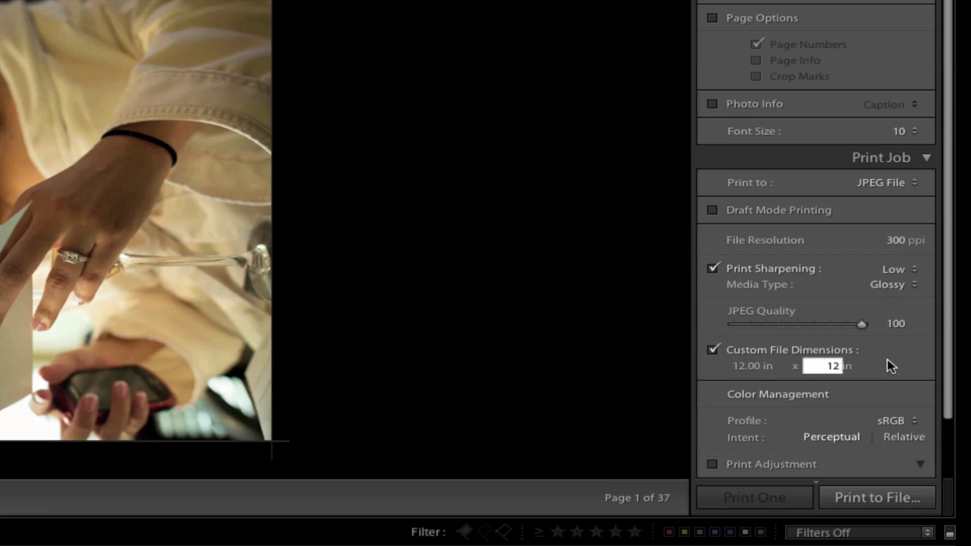
{"action": "key", "text": "Return"}
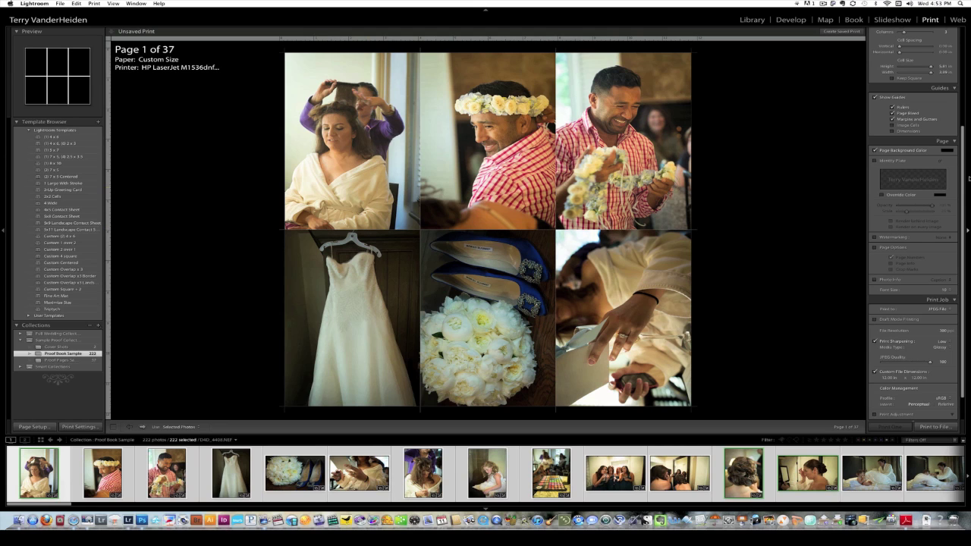
Uncheck Rotate to Fit and Zoom to Fill in Image Settings
{"action": "scroll", "coordinate": [945, 114], "scroll_direction": "up", "scroll_amount": 5}
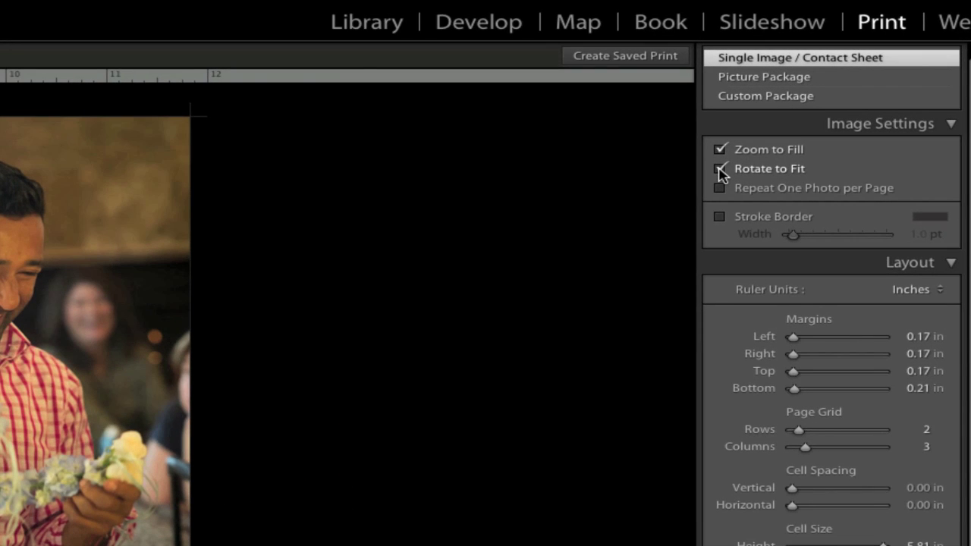
{"action": "left_click", "coordinate": [719, 169]}
{"action": "left_click", "coordinate": [720, 150]}
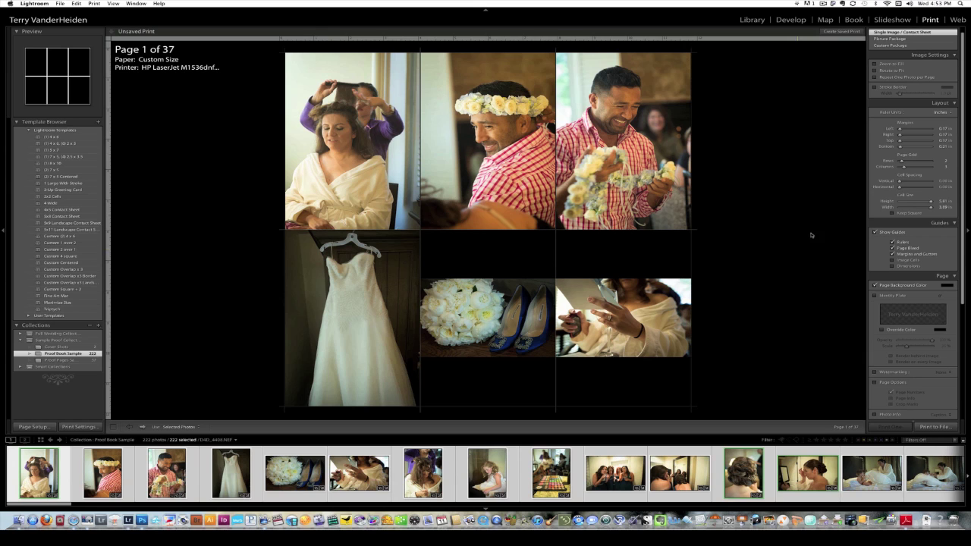
Enable Photo Info captions showing Filename, leaving the Page Background Color on black
{"action": "scroll", "coordinate": [962, 251], "scroll_direction": "down", "scroll_amount": 5}
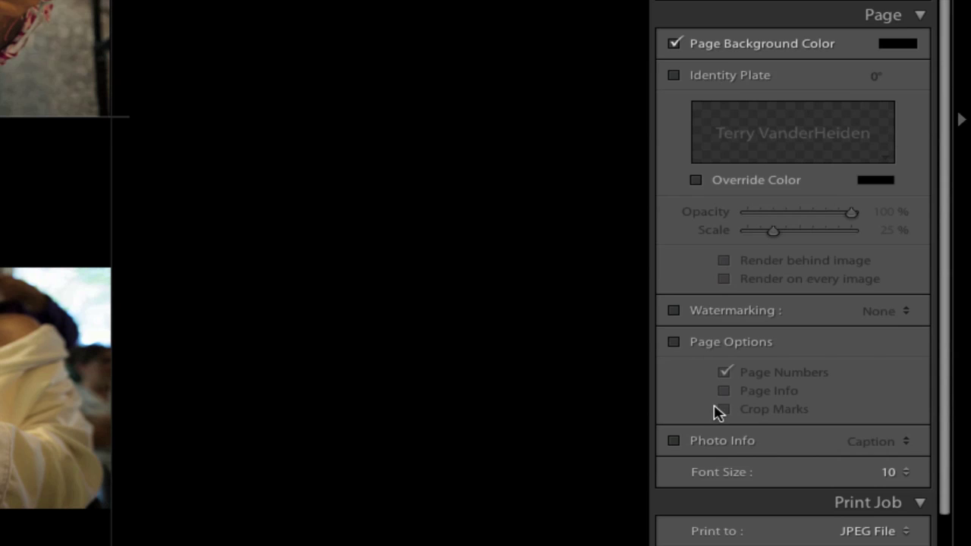
{"action": "left_click", "coordinate": [674, 442]}
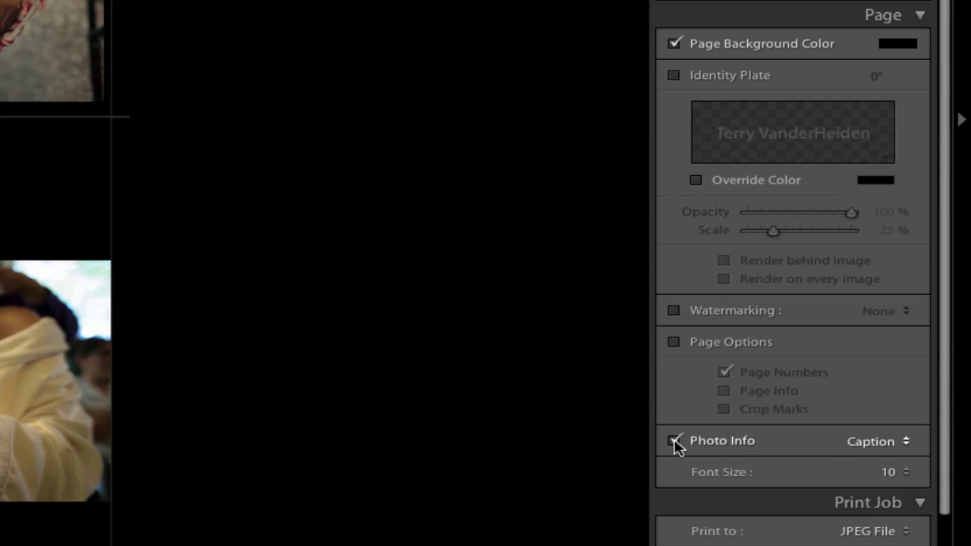
{"action": "left_click", "coordinate": [907, 443]}
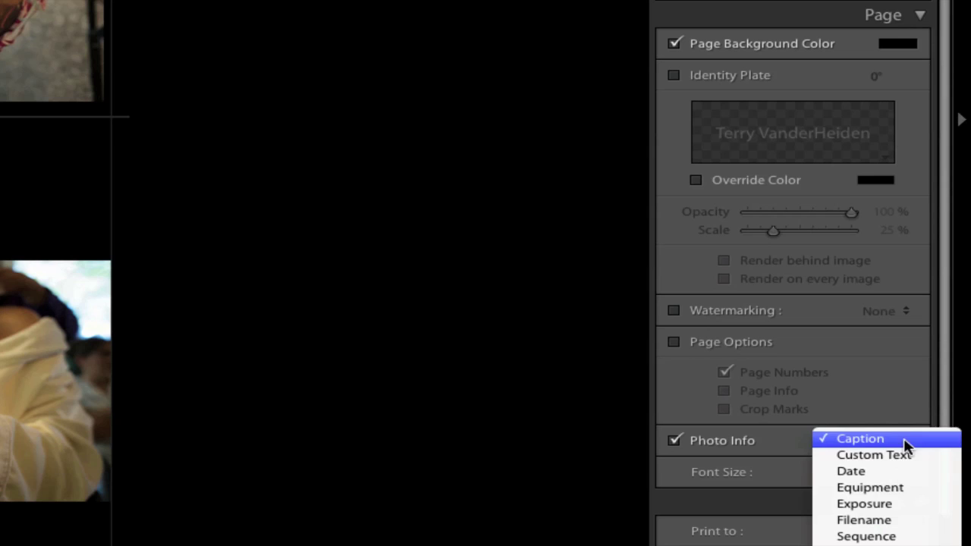
{"action": "left_click", "coordinate": [884, 520]}
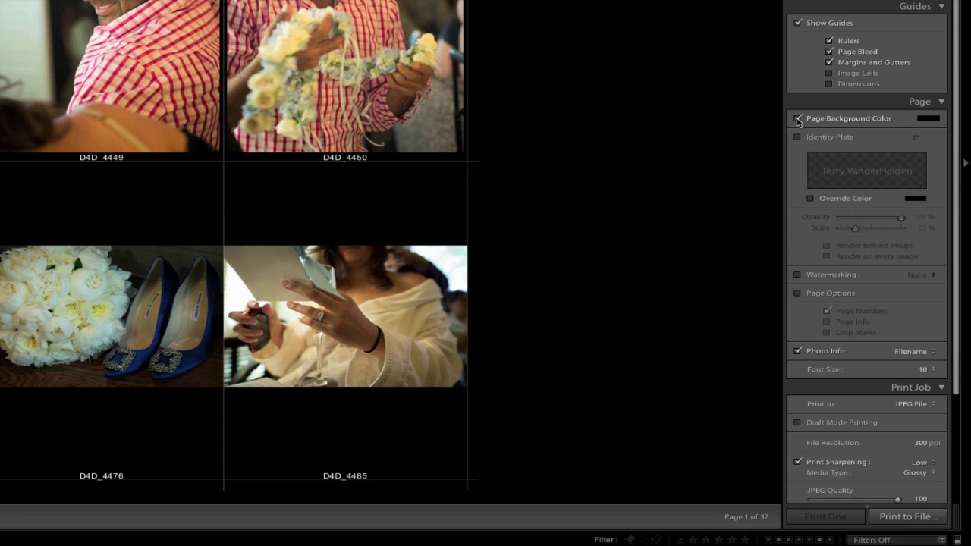
{"action": "left_click", "coordinate": [797, 119]}
{"action": "left_click", "coordinate": [798, 119]}
Scroll down the Print panel and return to the Proof Book Sample grid in Library
{"action": "left_click_drag", "start_coordinate": [955, 129], "coordinate": [953, 248]}
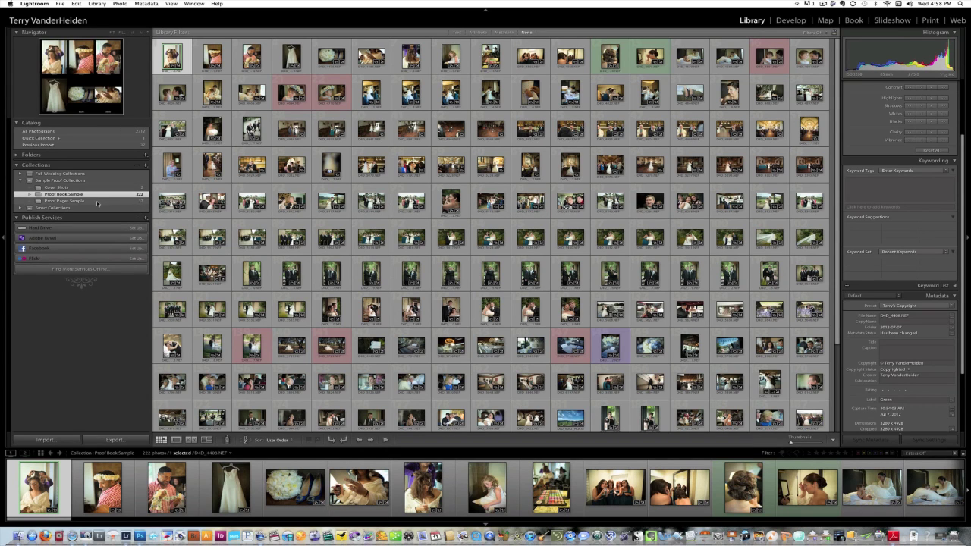
Open the Proof Pages Sample collection and enlarge the grid thumbnails
{"action": "left_click", "coordinate": [65, 200]}
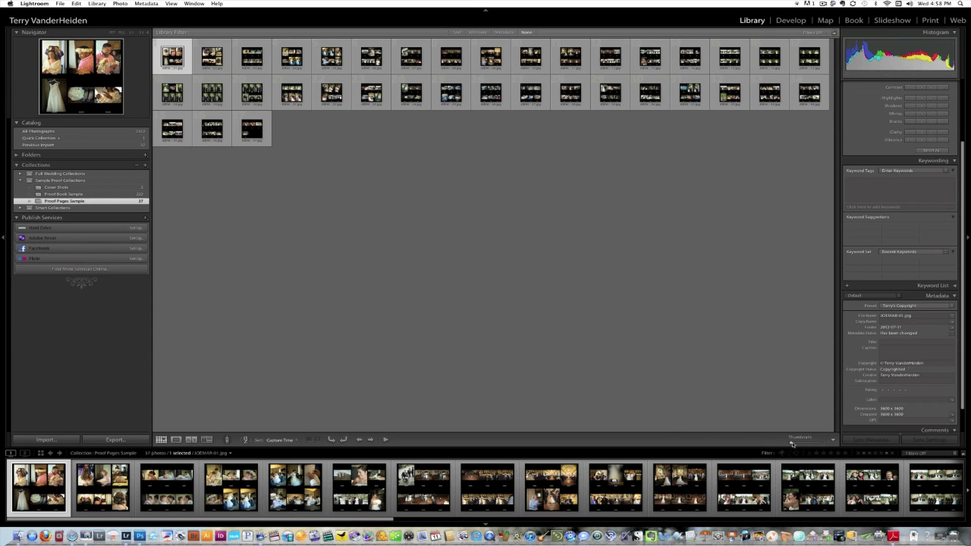
{"action": "left_click_drag", "start_coordinate": [793, 445], "coordinate": [807, 444]}
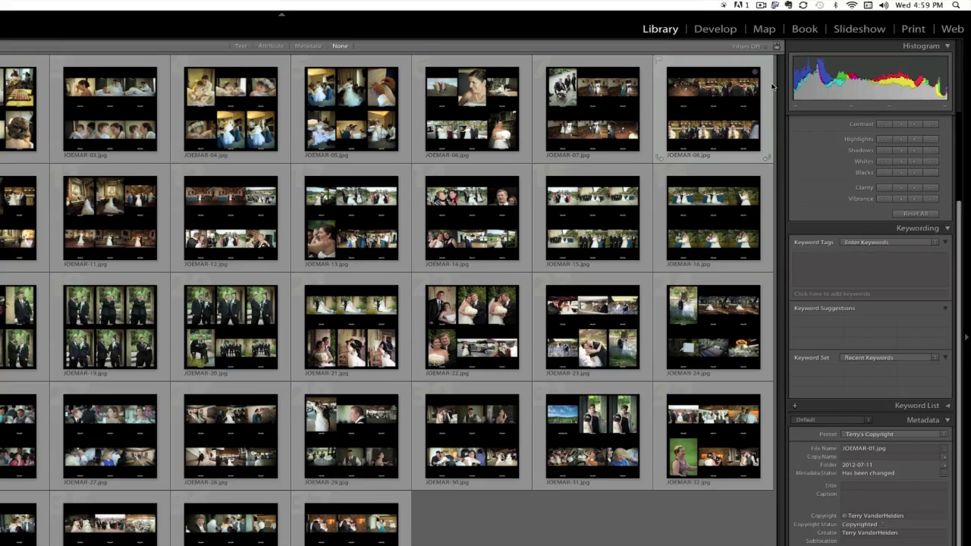
In the Book module, set the Blurb book size to Large Square 12 x 12 in
{"action": "left_click", "coordinate": [806, 32]}
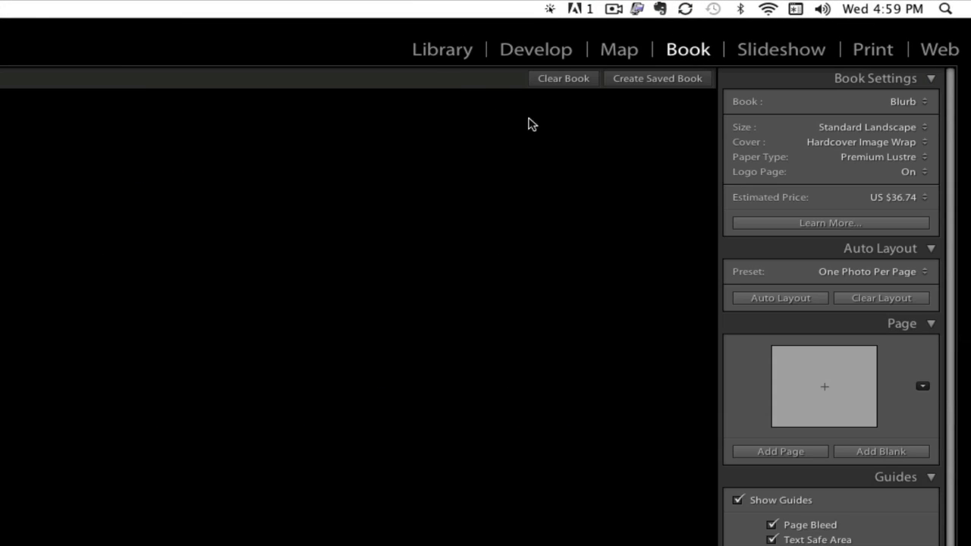
{"action": "left_click", "coordinate": [914, 131]}
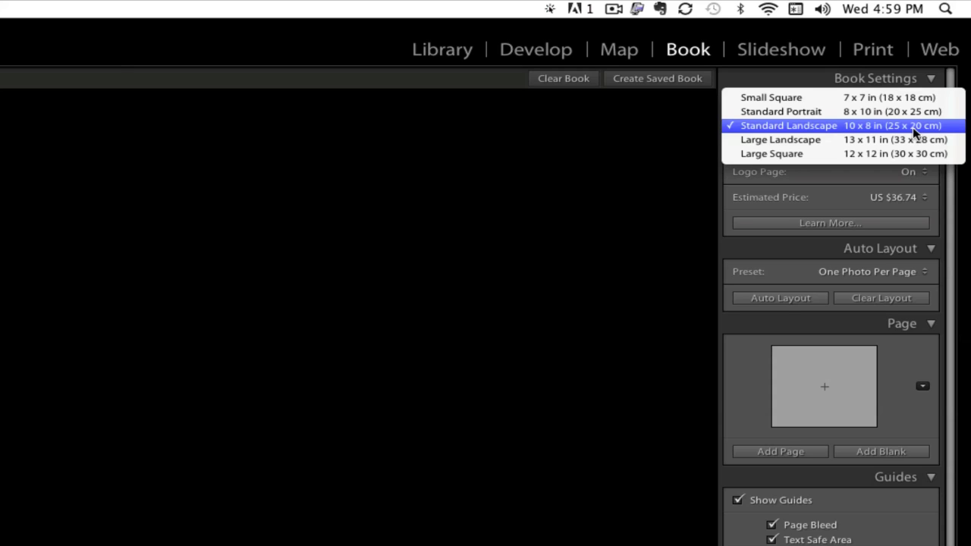
{"action": "left_click", "coordinate": [884, 156]}
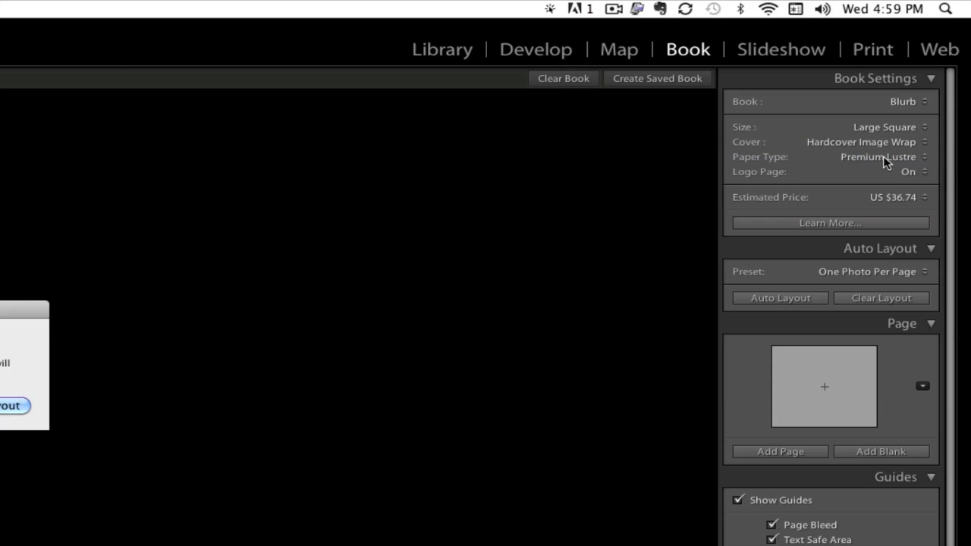
{"action": "key", "text": "Return"}
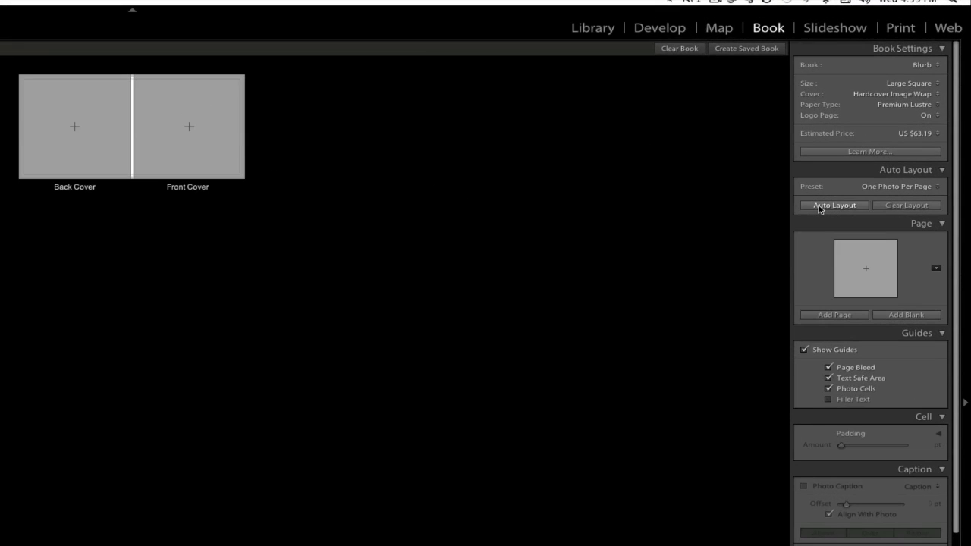
Auto Layout the proof pages one photo per page, giving a 38-page book, and select the cover spread
{"action": "left_click", "coordinate": [818, 205]}
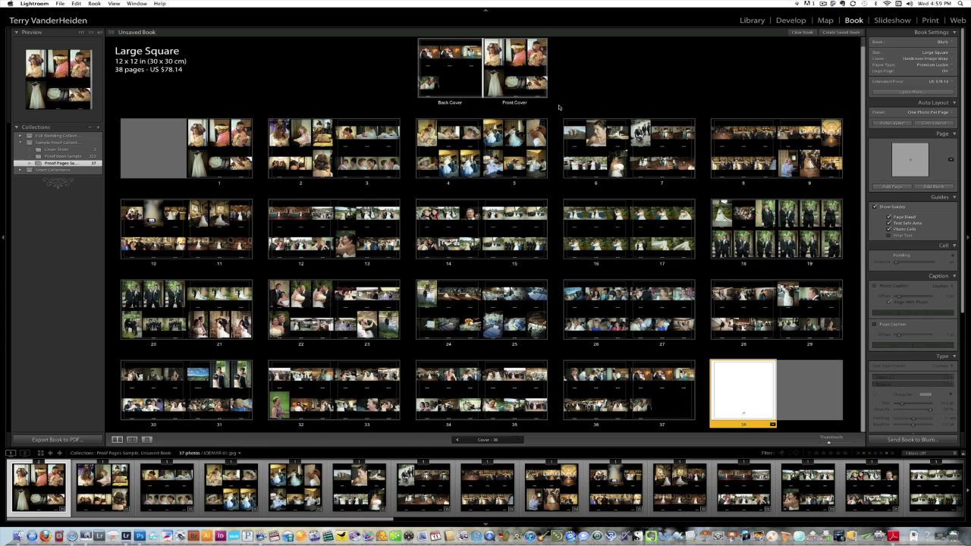
{"action": "left_click", "coordinate": [448, 70]}
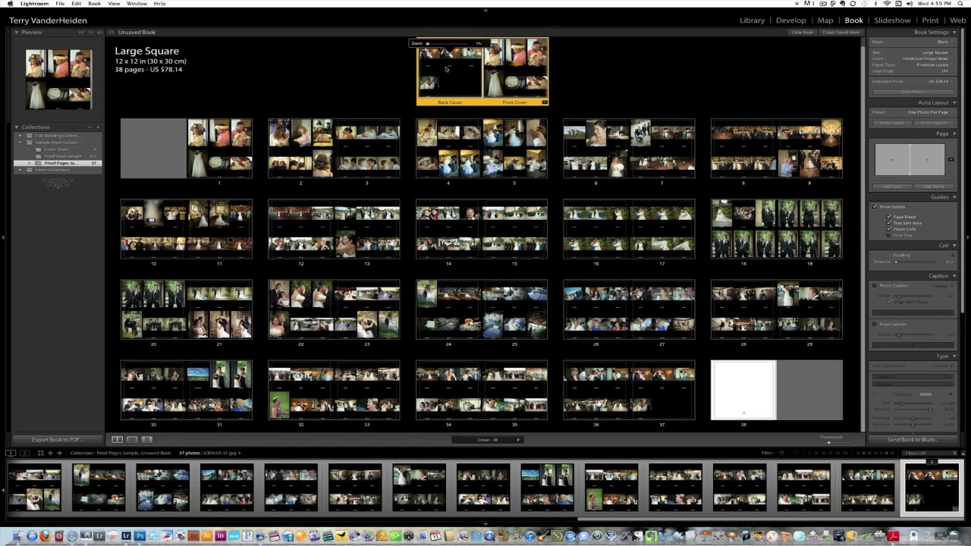
Delete the photos from the back and front covers
{"action": "key", "text": "BackSpace"}
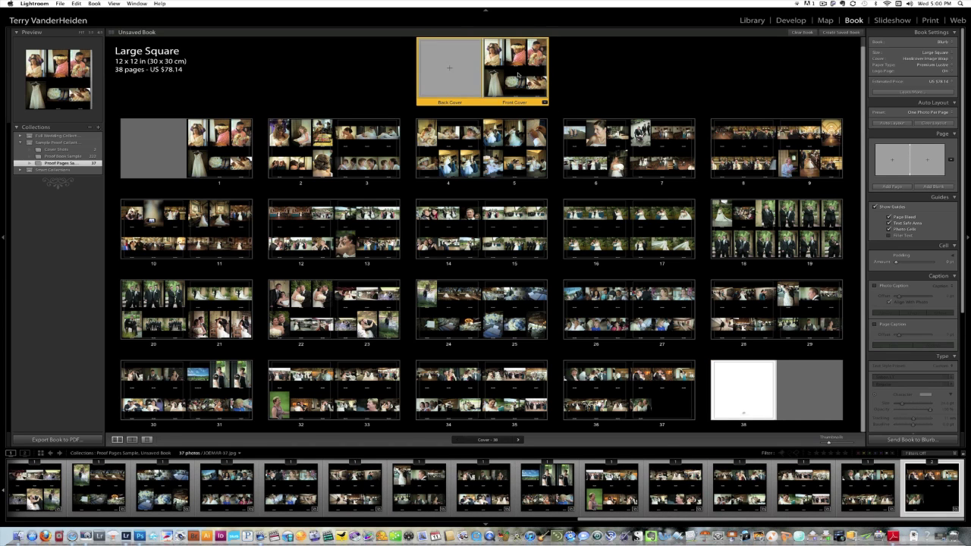
{"action": "left_click", "coordinate": [518, 76]}
{"action": "key", "text": "BackSpace"}
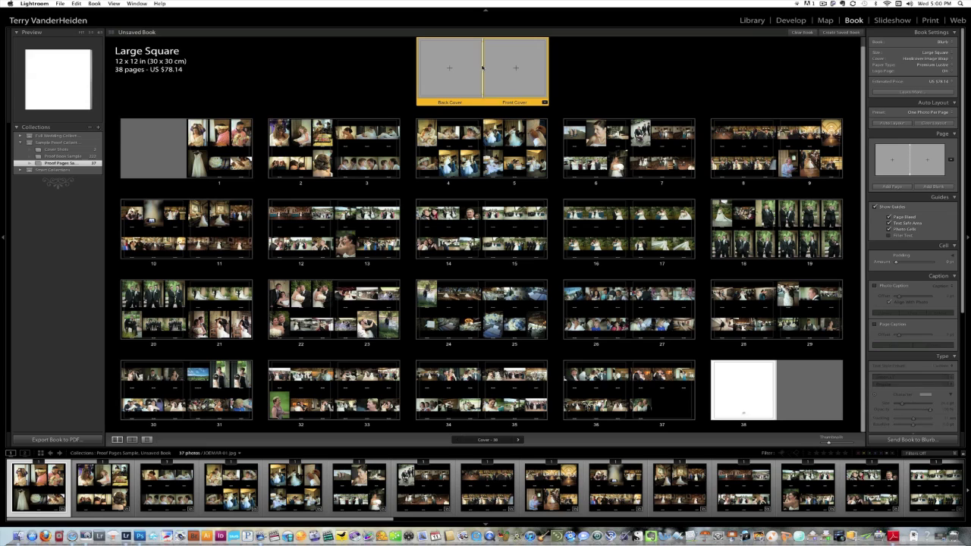
Enlarge the cover spread and enable a black Background Color for the spine
{"action": "left_click", "coordinate": [483, 67]}
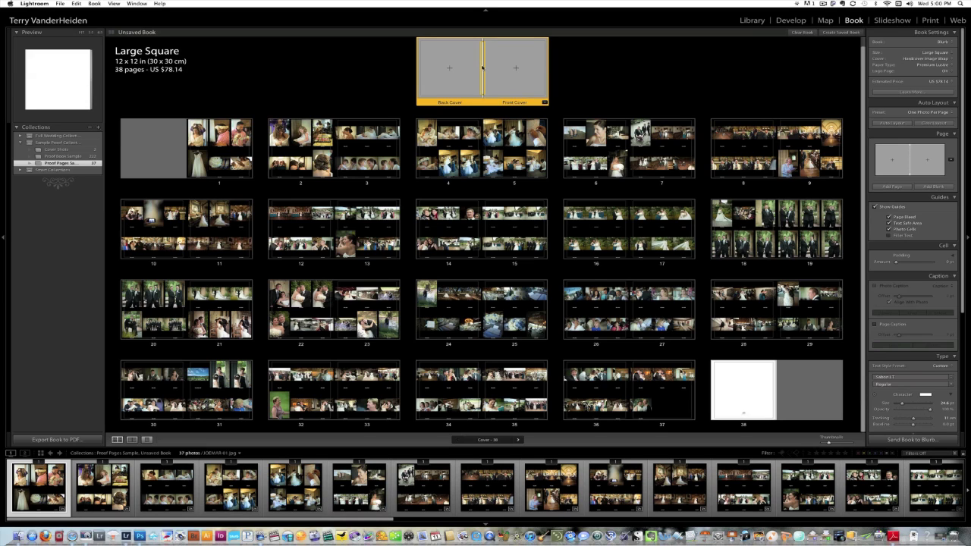
{"action": "double_click", "coordinate": [497, 68]}
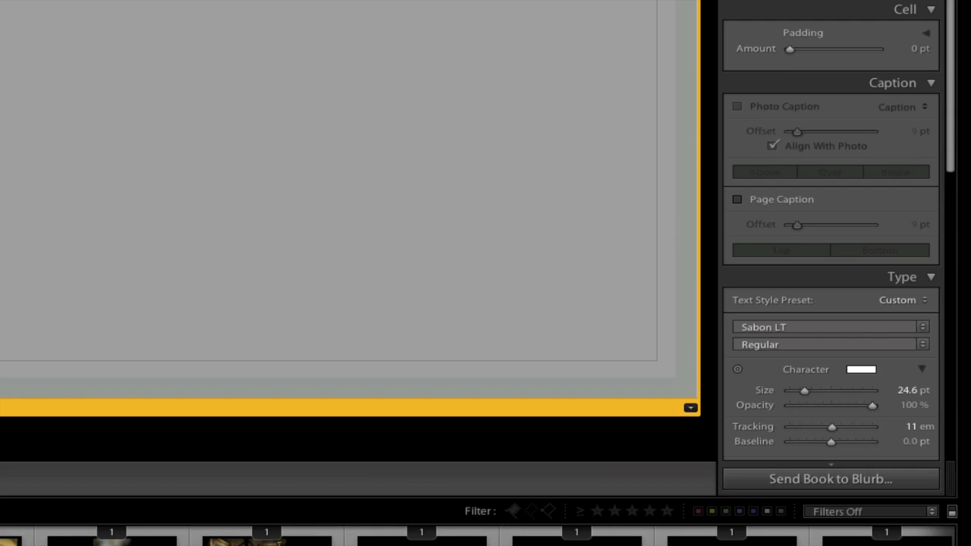
{"action": "left_click_drag", "start_coordinate": [950, 3], "coordinate": [947, 152]}
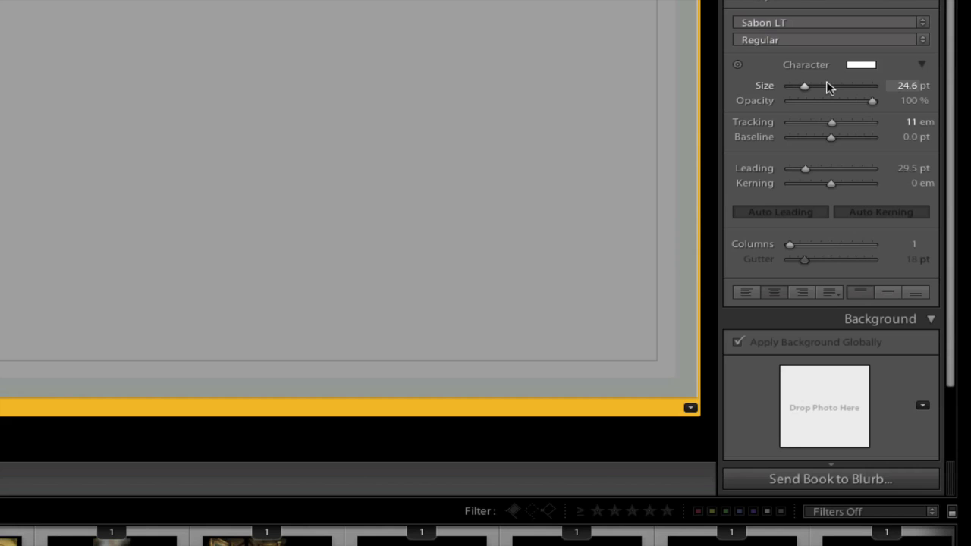
{"action": "scroll", "coordinate": [958, 304], "scroll_direction": "down", "scroll_amount": 2}
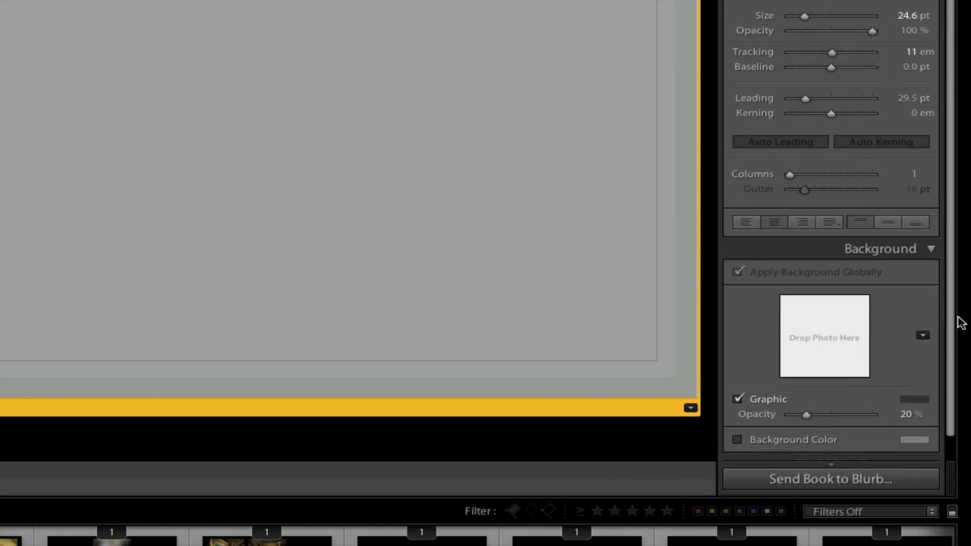
{"action": "scroll", "coordinate": [957, 322], "scroll_direction": "down", "scroll_amount": 1}
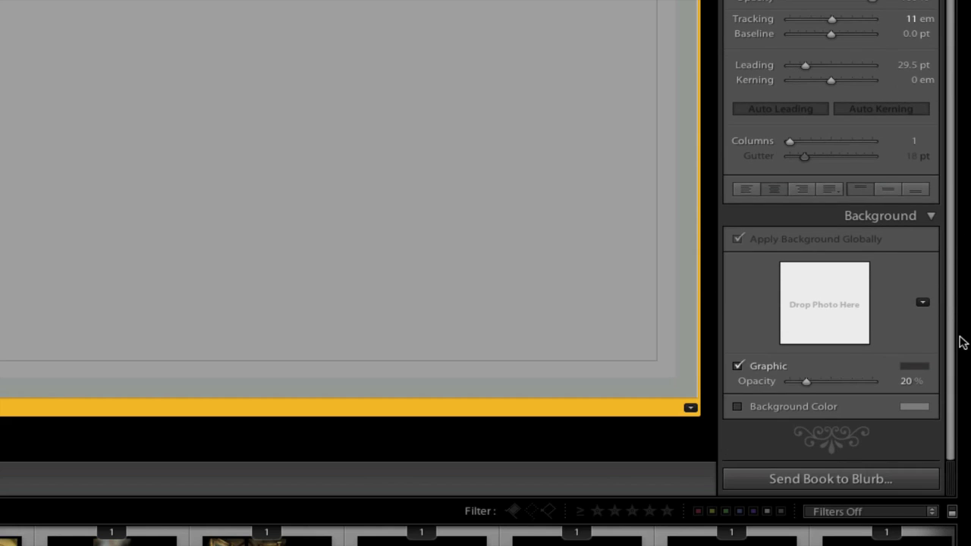
{"action": "left_click", "coordinate": [738, 408]}
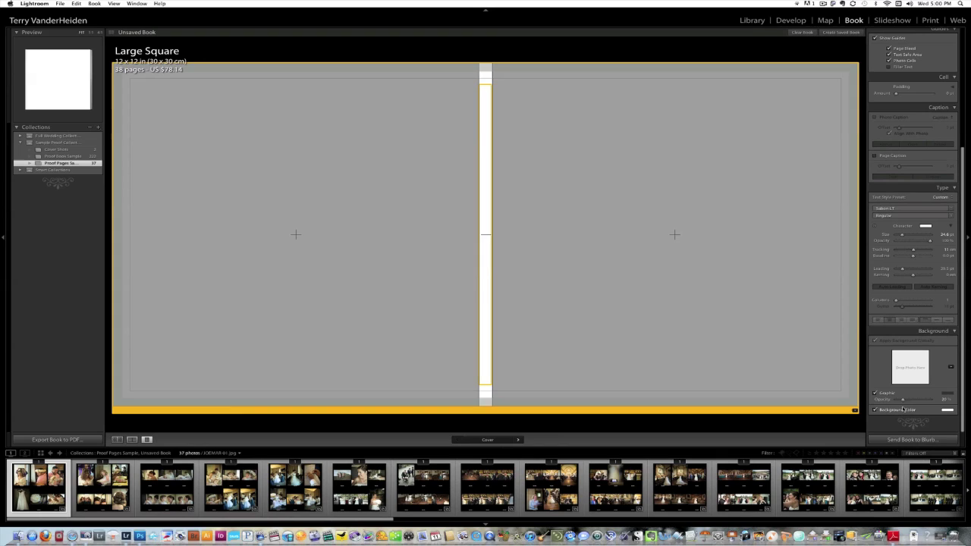
{"action": "left_click", "coordinate": [948, 410]}
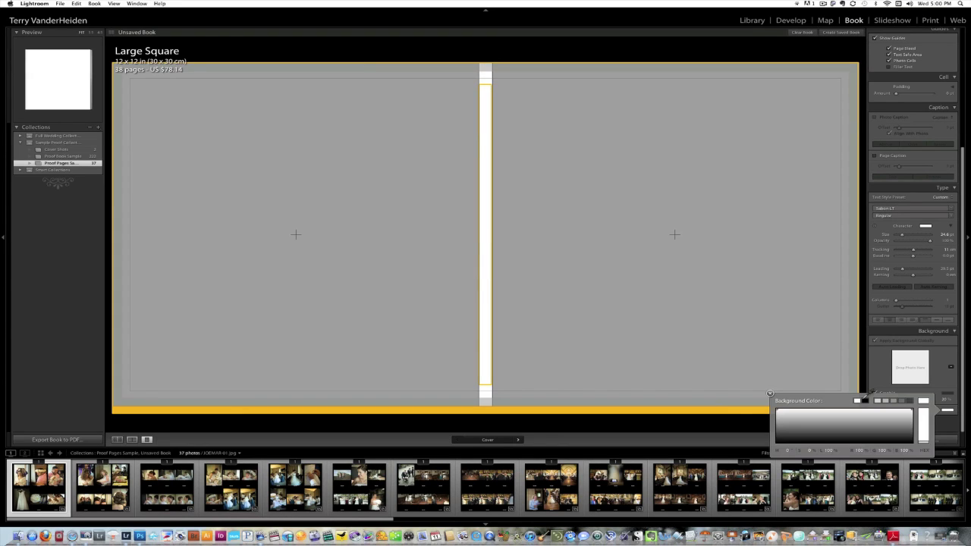
{"action": "left_click", "coordinate": [865, 400]}
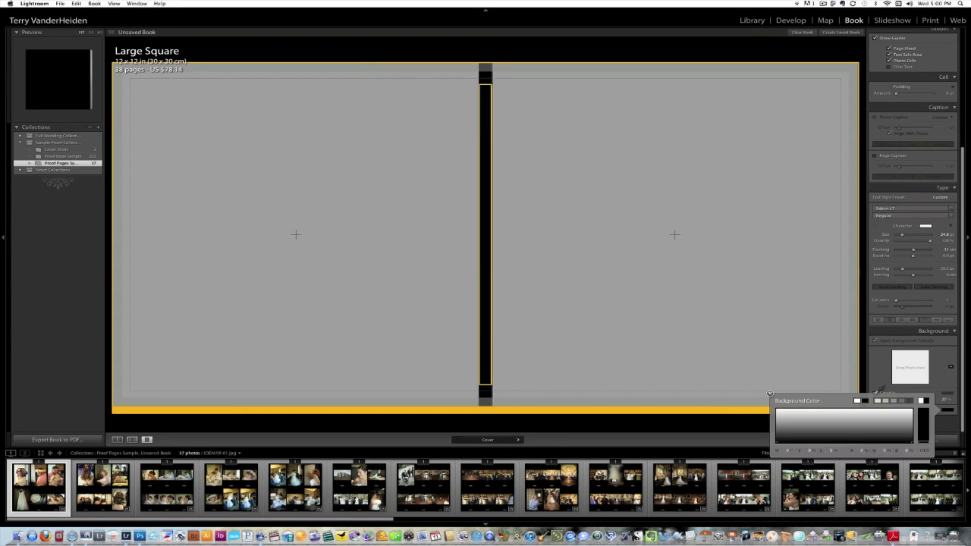
{"action": "left_click", "coordinate": [483, 150]}
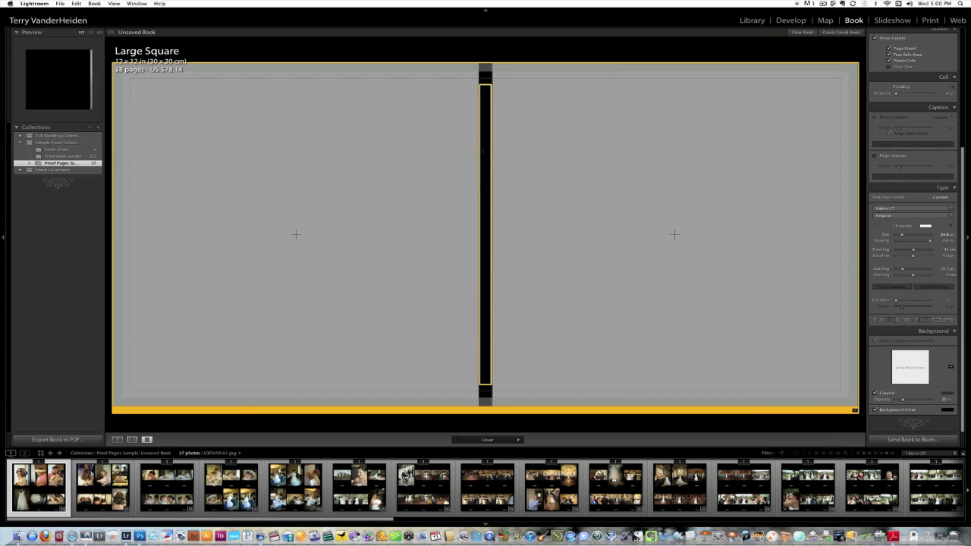
Title the spine 'Test Proof Book', adjust its tracking, and centre it along and across the spine
{"action": "type", "text": "Test Proof Book"}
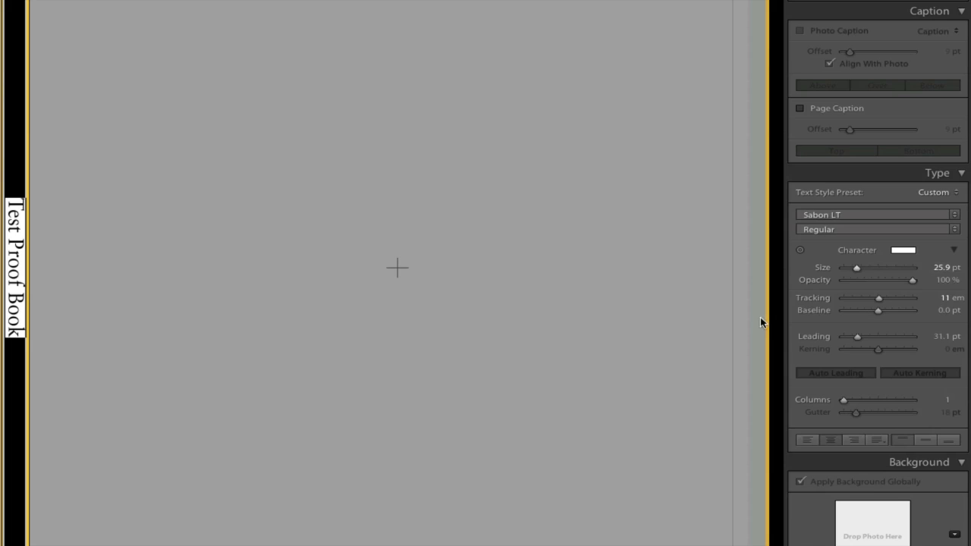
{"action": "mouse_move", "coordinate": [879, 302]}
{"action": "left_mouse_down"}
{"action": "mouse_move", "coordinate": [867, 299]}
{"action": "mouse_move", "coordinate": [889, 302]}
{"action": "left_mouse_up"}
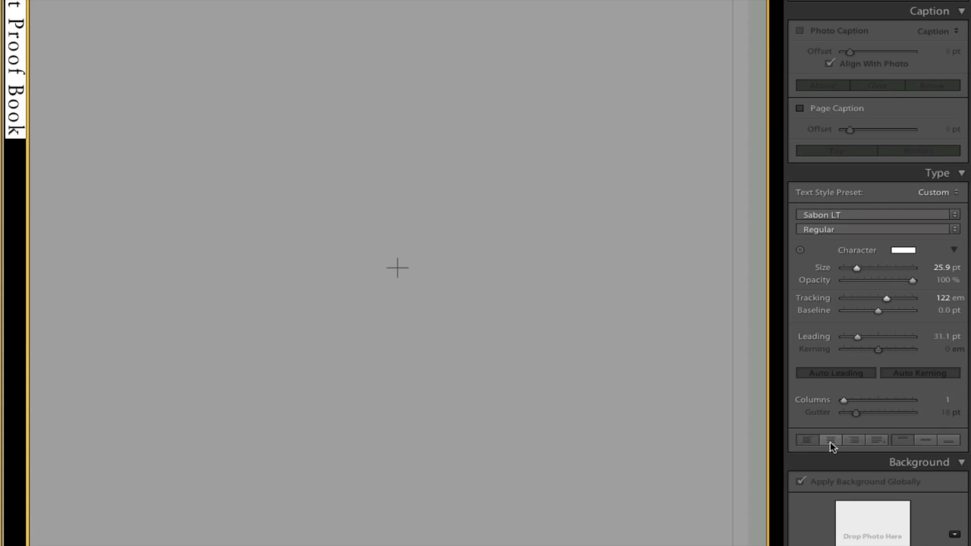
{"action": "left_click", "coordinate": [830, 441]}
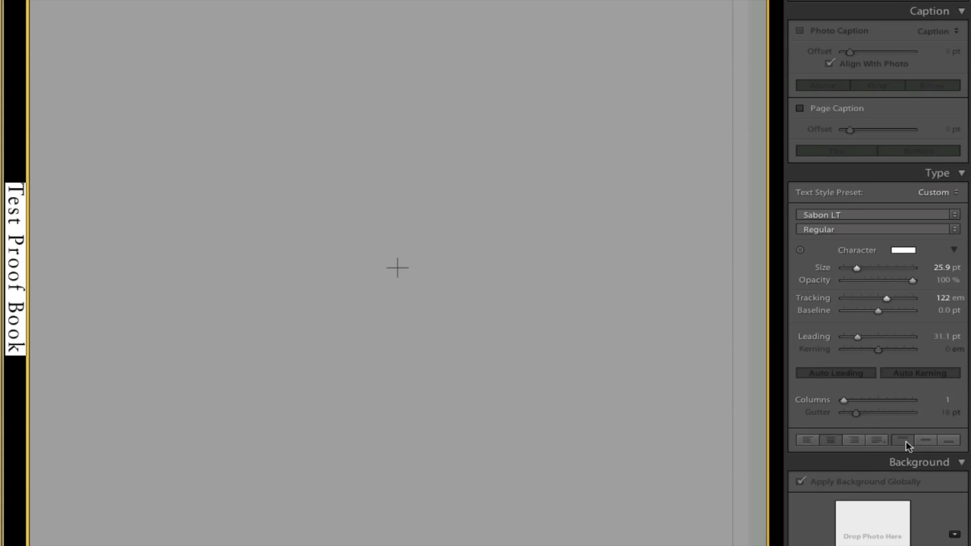
{"action": "left_click", "coordinate": [923, 441]}
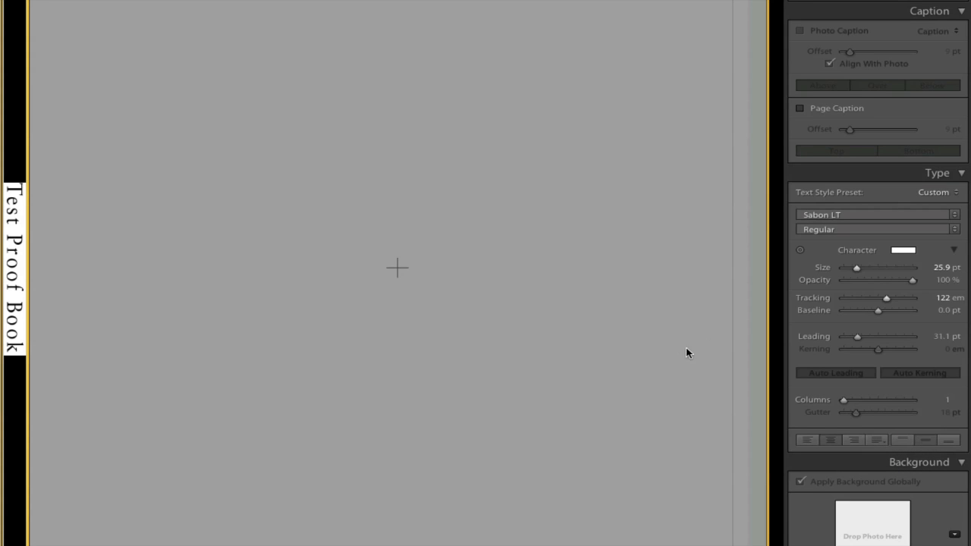
{"action": "left_click", "coordinate": [950, 443]}
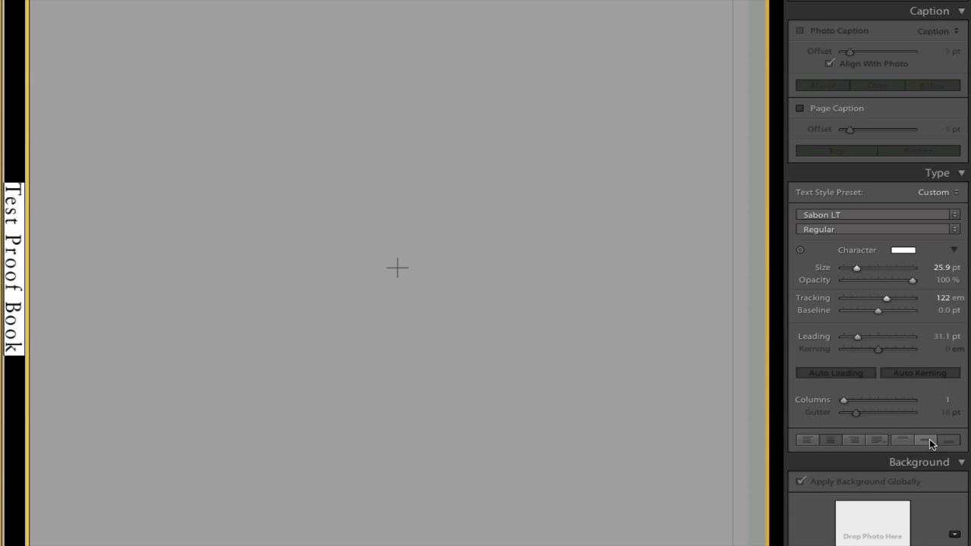
{"action": "left_click", "coordinate": [926, 441]}
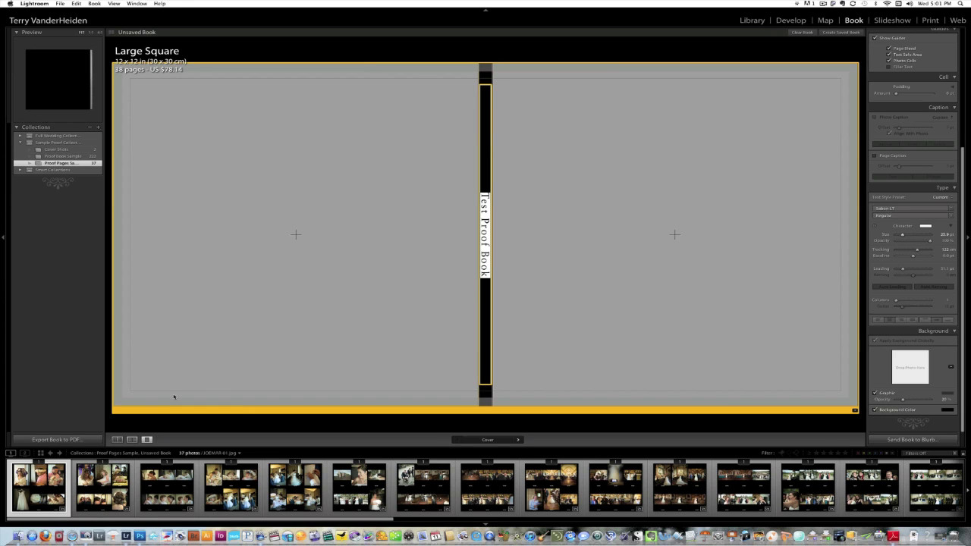
Deselect the spine title, switch to the all-pages view, and load the Cover Shots collection
{"action": "left_click", "coordinate": [125, 428]}
{"action": "left_click", "coordinate": [117, 440]}
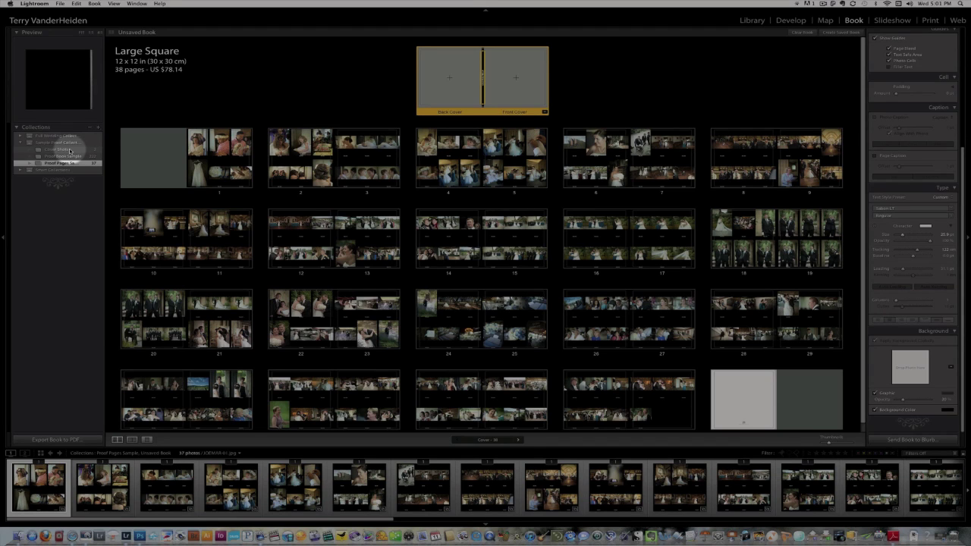
{"action": "left_click", "coordinate": [60, 149]}
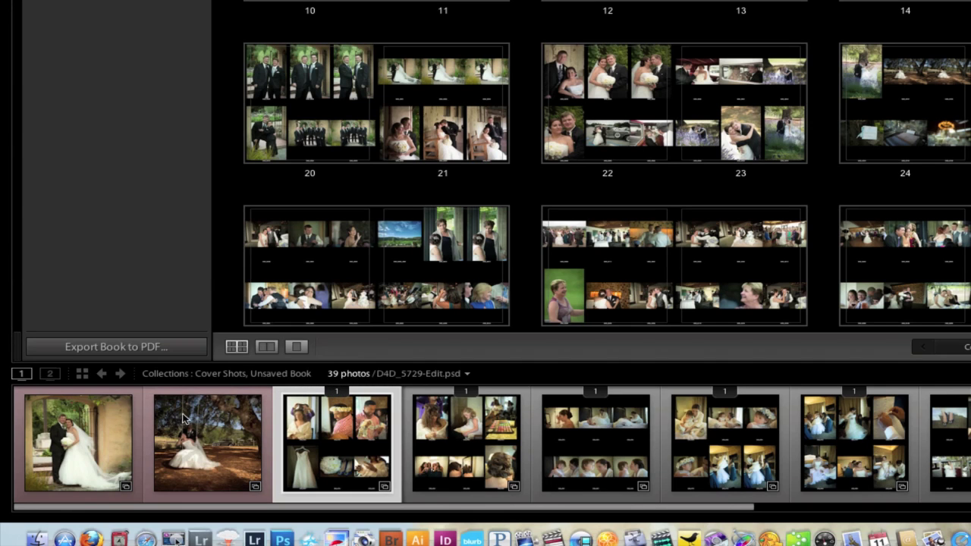
Put the swing photo on the front cover and the gate photo on the back, then view the spread
{"action": "left_click_drag", "start_coordinate": [189, 453], "coordinate": [504, 94]}
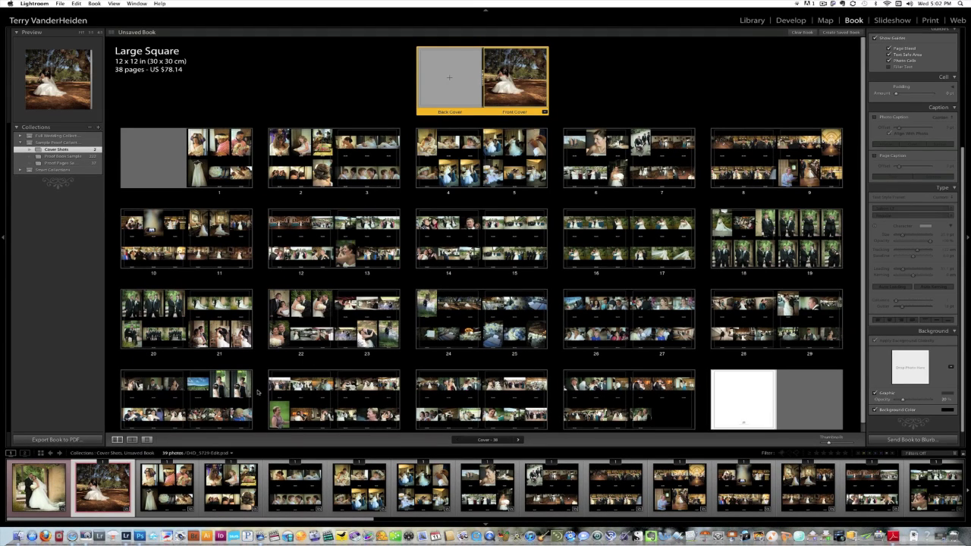
{"action": "left_click", "coordinate": [42, 485]}
{"action": "left_click_drag", "start_coordinate": [45, 477], "coordinate": [449, 83]}
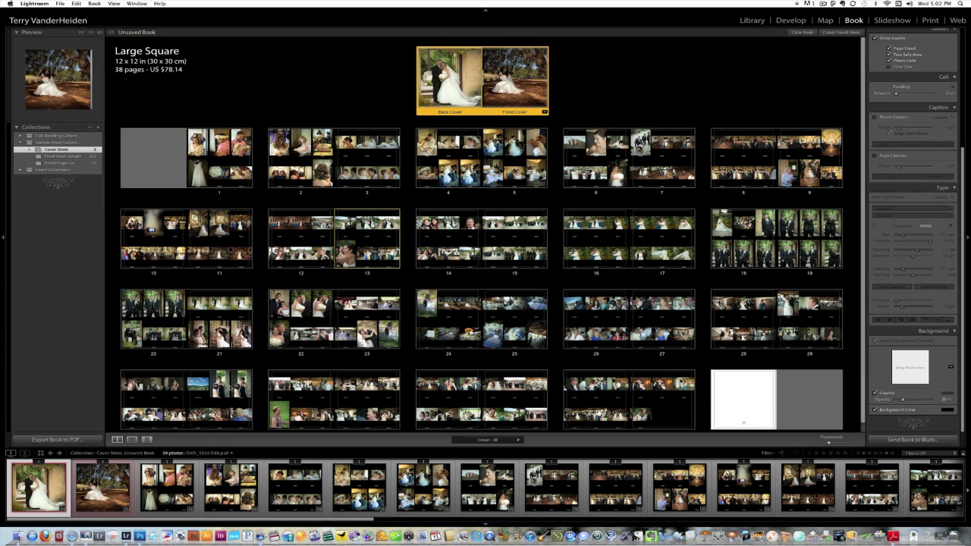
{"action": "left_click", "coordinate": [133, 439]}
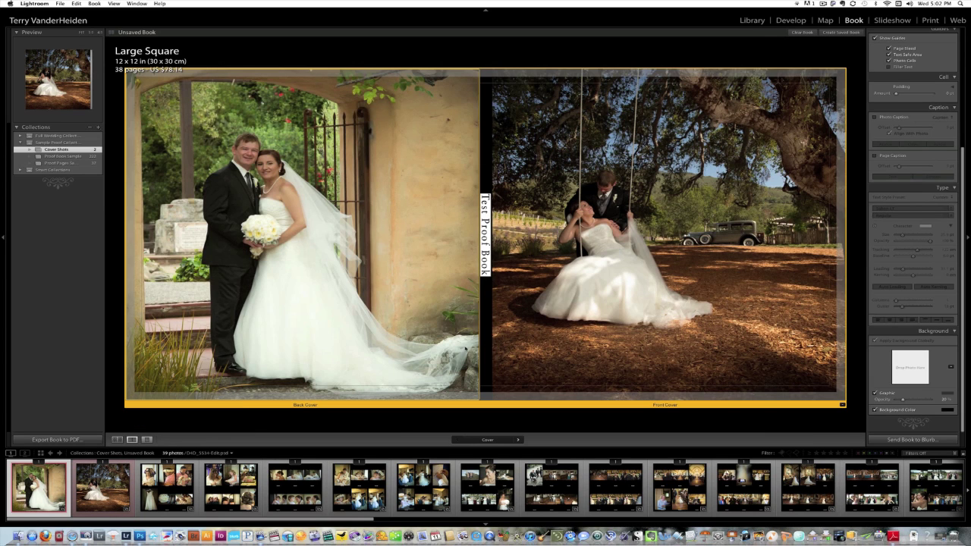
Step through the page 1 and pages 2–3 spreads, then return to the all-pages overview
{"action": "left_click", "coordinate": [519, 440]}
{"action": "left_click", "coordinate": [519, 440]}
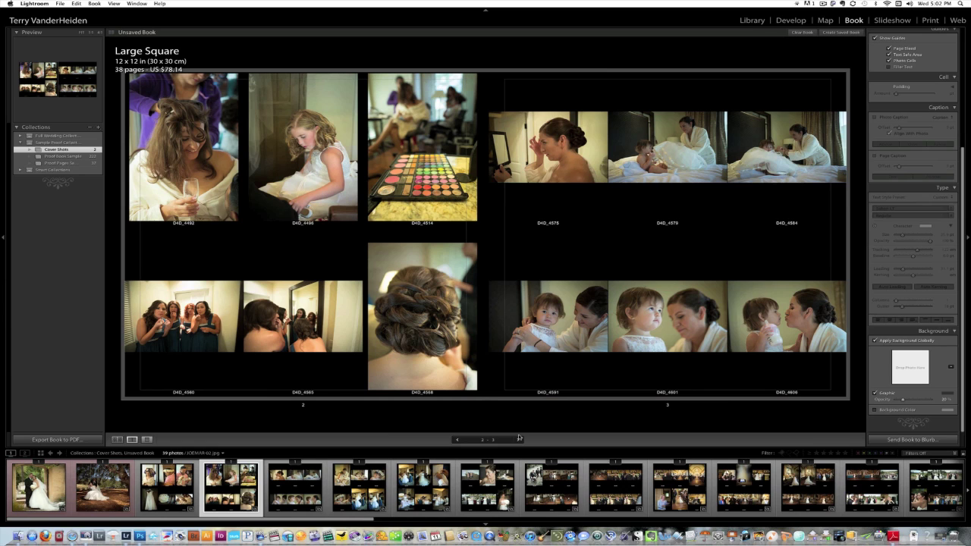
{"action": "left_click", "coordinate": [117, 439]}
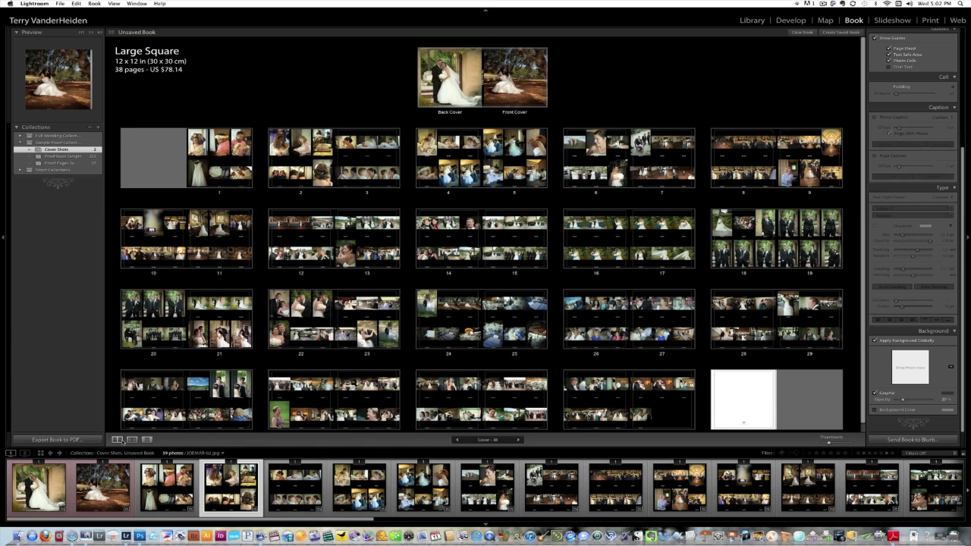